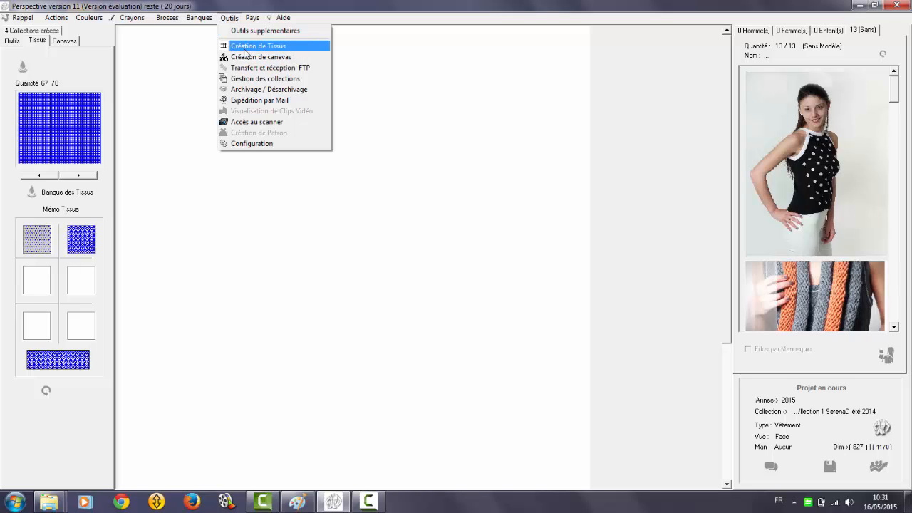
Browse the canvas patterns available in the canvas bank.
{"action": "left_click", "coordinate": [64, 40]}
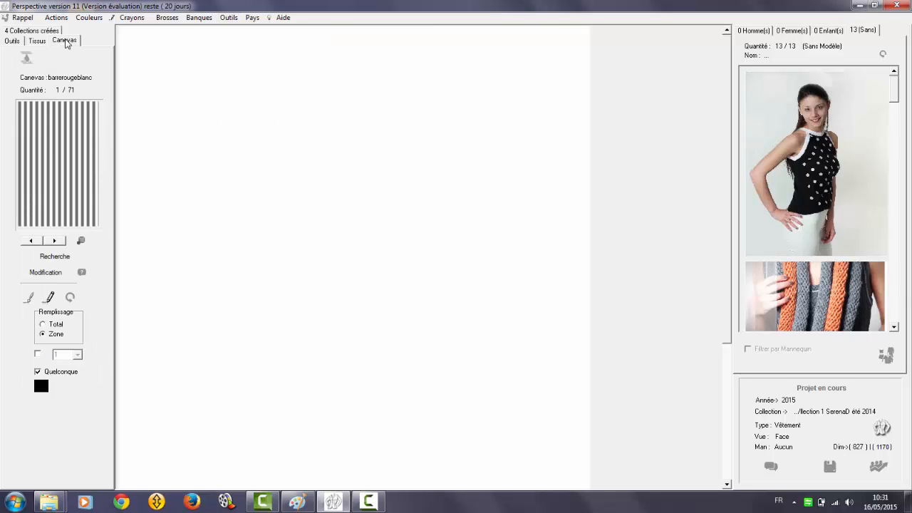
{"action": "left_click", "coordinate": [53, 243]}
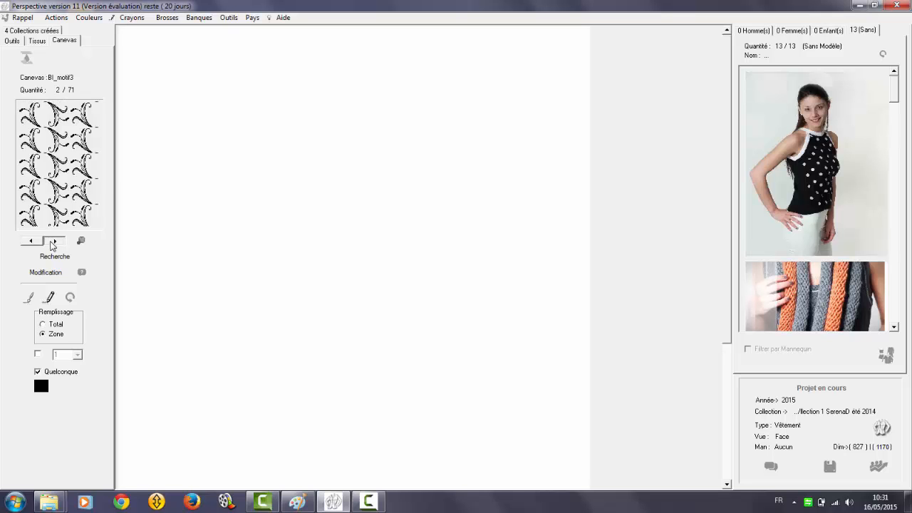
{"action": "left_click", "coordinate": [225, 18]}
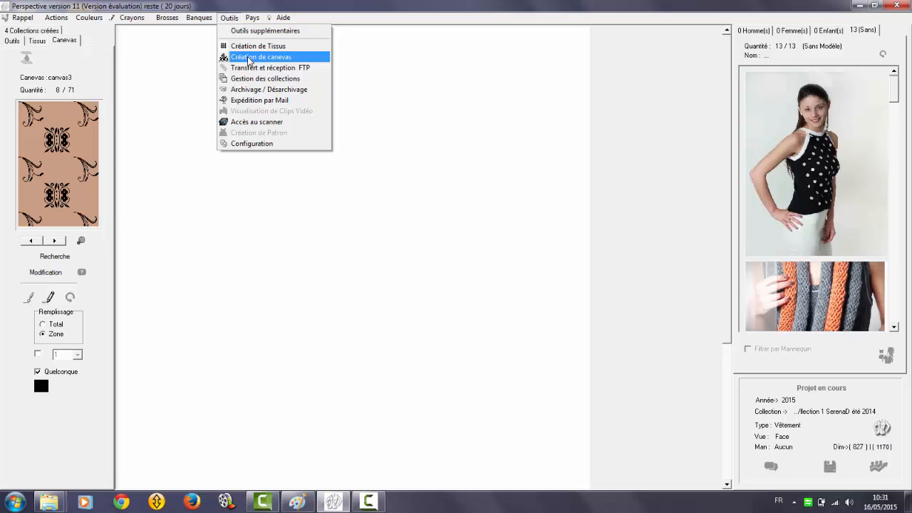
Review the list of created collections and the current collection's child projects.
{"action": "left_click", "coordinate": [31, 31]}
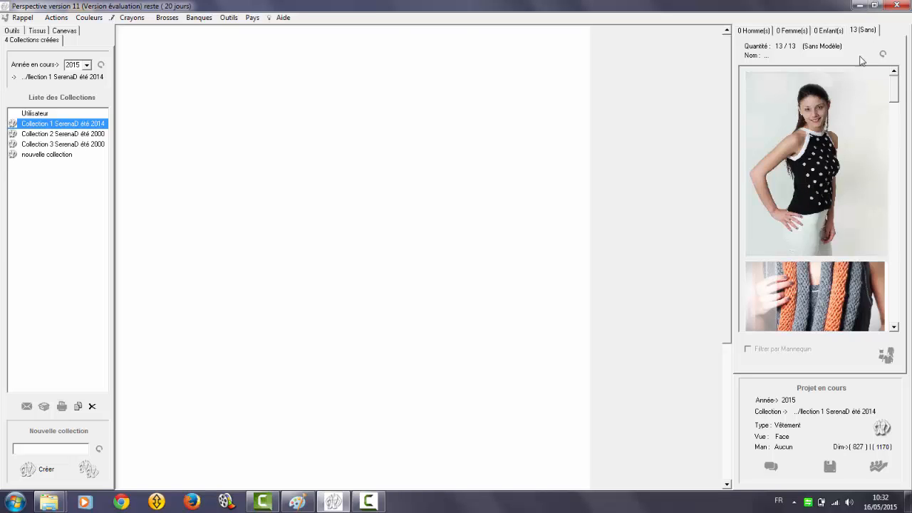
{"action": "left_click", "coordinate": [829, 31]}
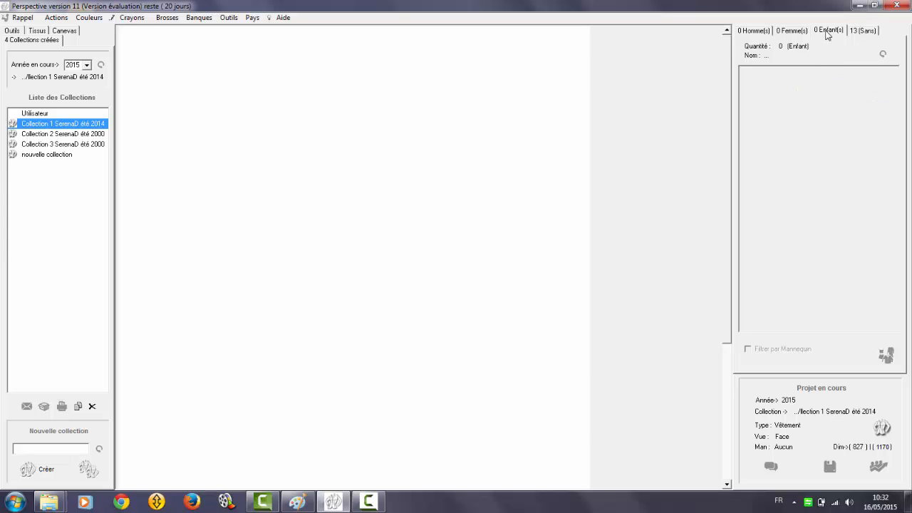
{"action": "left_click", "coordinate": [13, 32]}
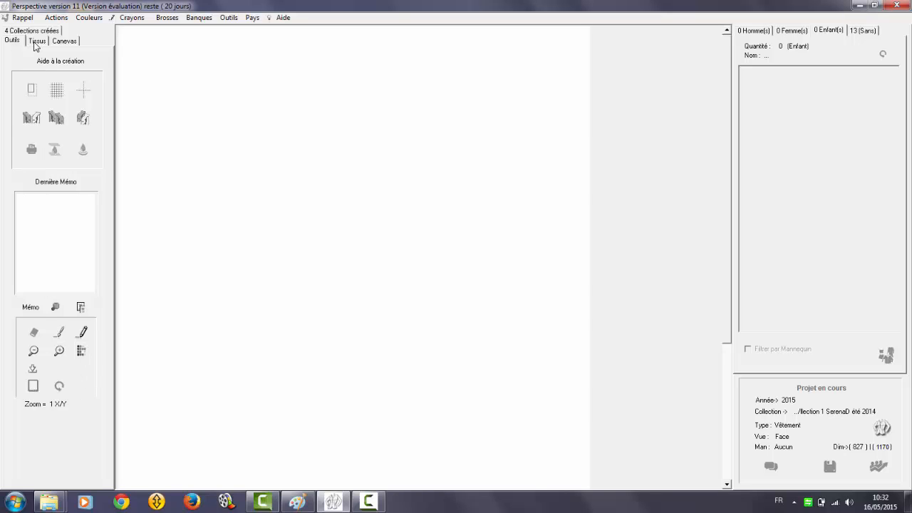
Create a new A4 garment project at 100 DPI in Collection 1 SerenaD été 2014, without saving the current drawing.
{"action": "left_click", "coordinate": [881, 427]}
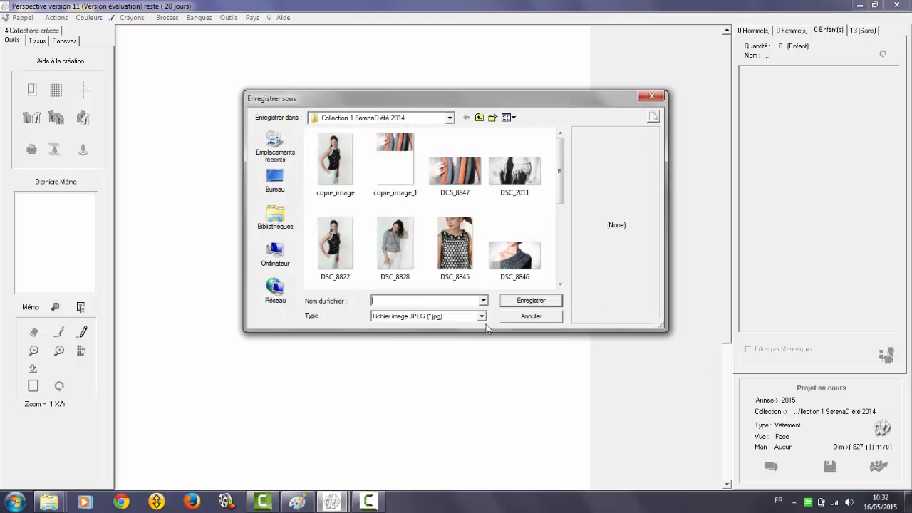
{"action": "left_click", "coordinate": [523, 318]}
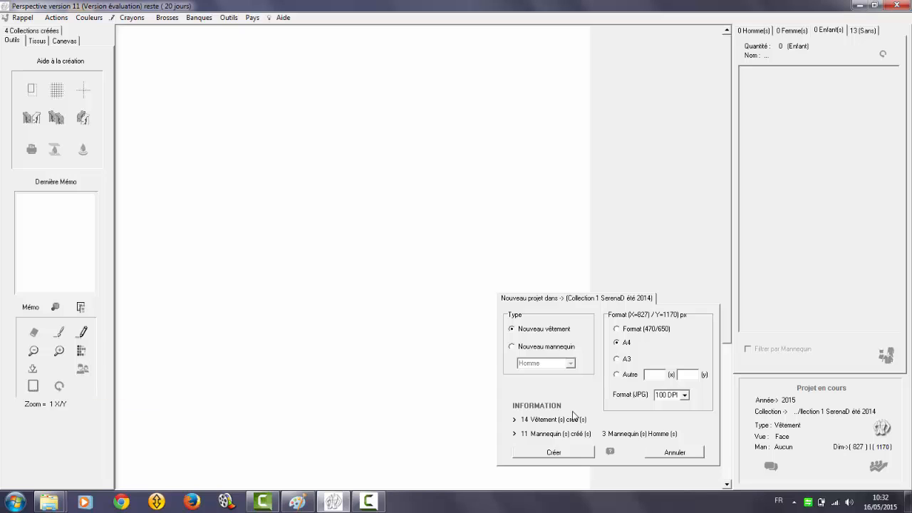
{"action": "left_click", "coordinate": [555, 453]}
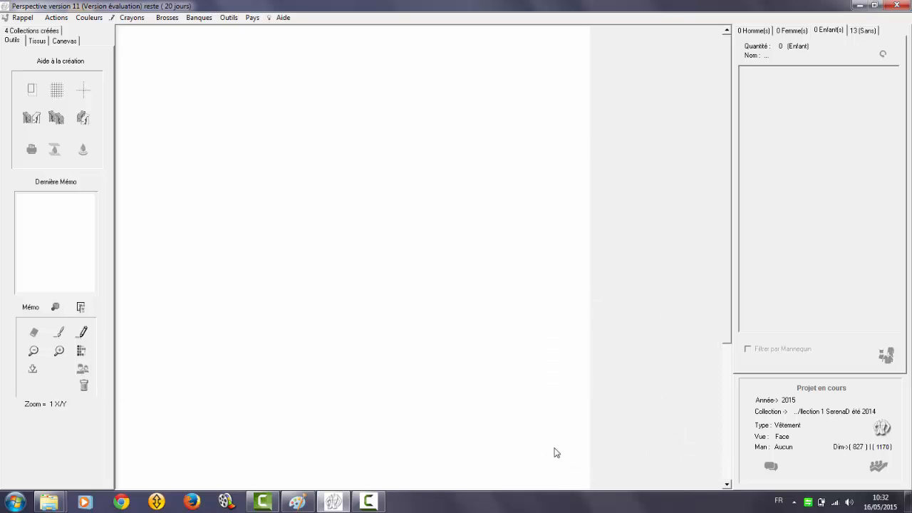
Insert a front-view child mannequin and sketch a thin freehand zigzag line beside and across its arm.
{"action": "left_click", "coordinate": [83, 375]}
{"action": "left_click", "coordinate": [522, 396]}
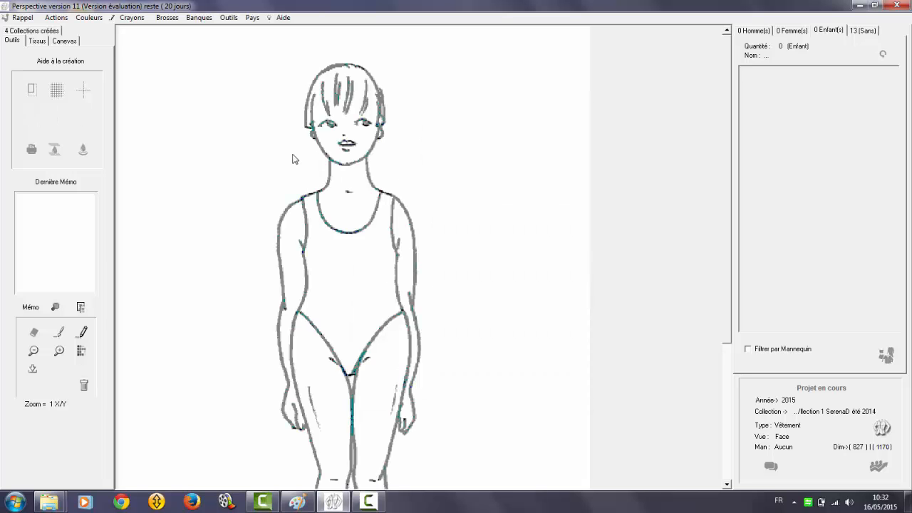
{"action": "left_click", "coordinate": [83, 335]}
{"action": "mouse_move", "coordinate": [237, 202]}
{"action": "left_mouse_down"}
{"action": "mouse_move", "coordinate": [249, 298]}
{"action": "mouse_move", "coordinate": [297, 285]}
{"action": "mouse_move", "coordinate": [305, 244]}
{"action": "left_mouse_up"}
Save the drawing as a JPEG named enfant 1 in the collection and refresh the child project list.
{"action": "left_click", "coordinate": [830, 468]}
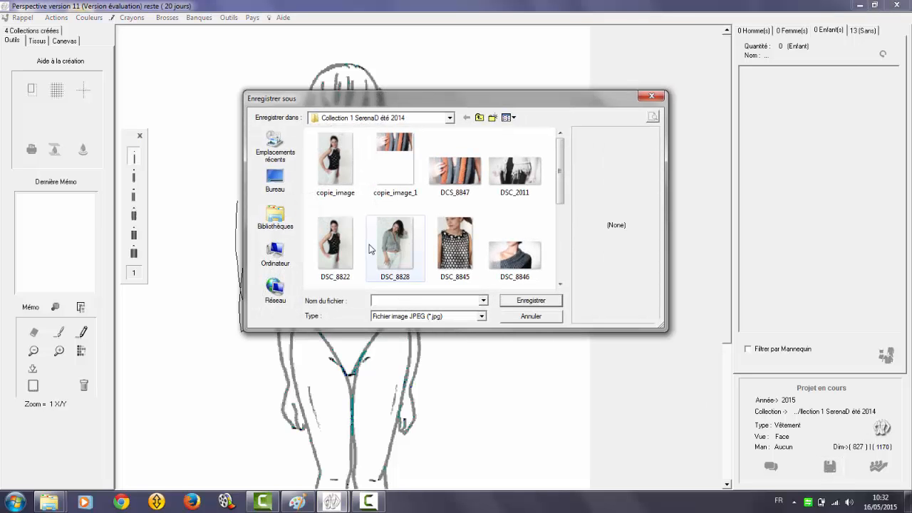
{"action": "type", "text": "enfant 1"}
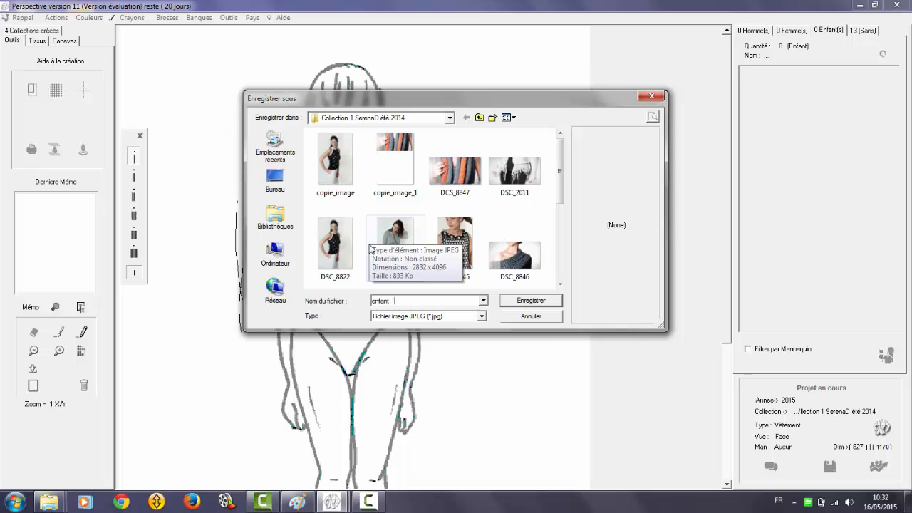
{"action": "left_click", "coordinate": [536, 302]}
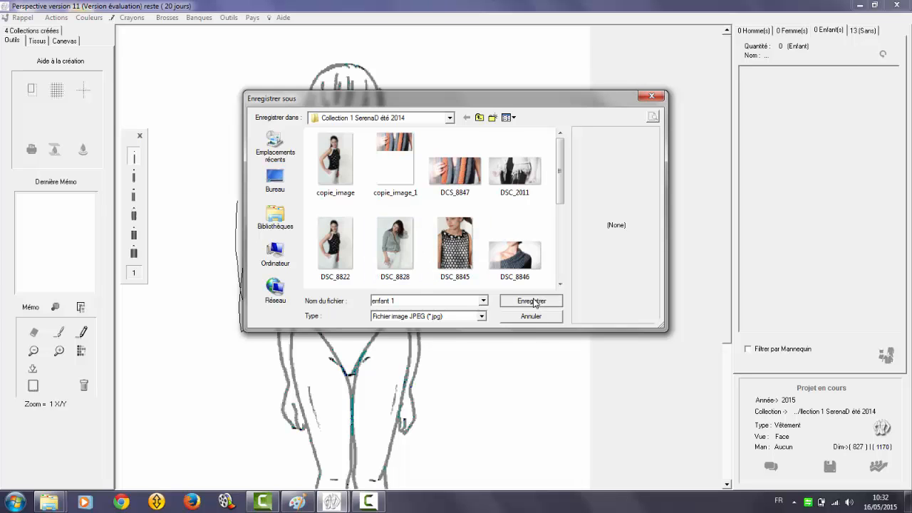
{"action": "left_click", "coordinate": [884, 55]}
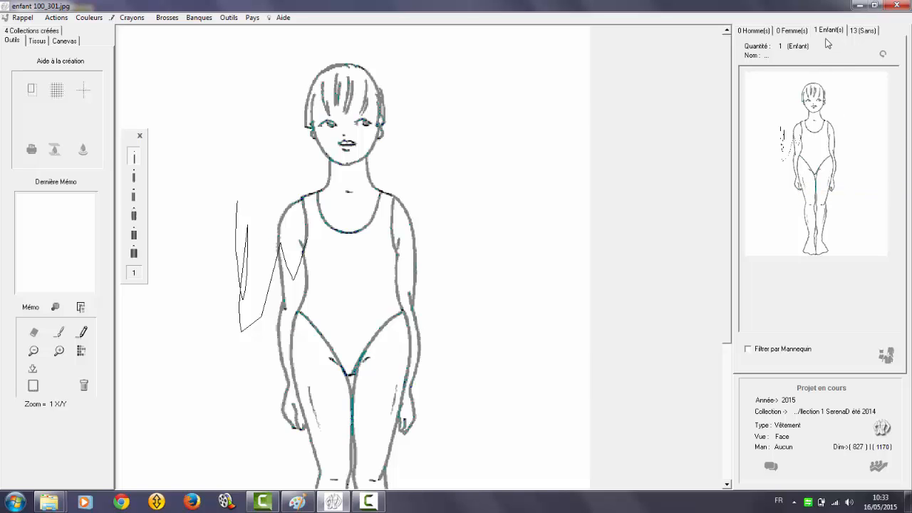
Check the collection's project lists for women, men and projects without a mannequin.
{"action": "left_click", "coordinate": [786, 33]}
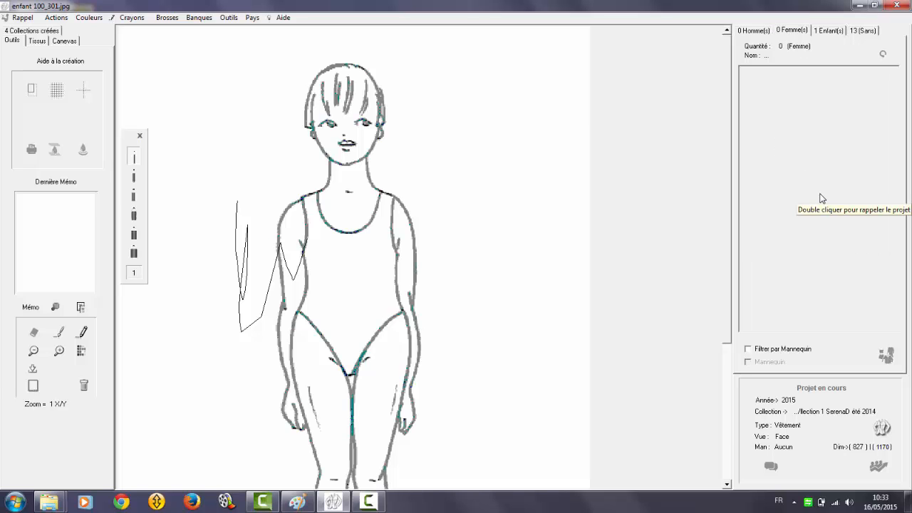
{"action": "left_click", "coordinate": [755, 34]}
{"action": "left_click", "coordinate": [863, 32]}
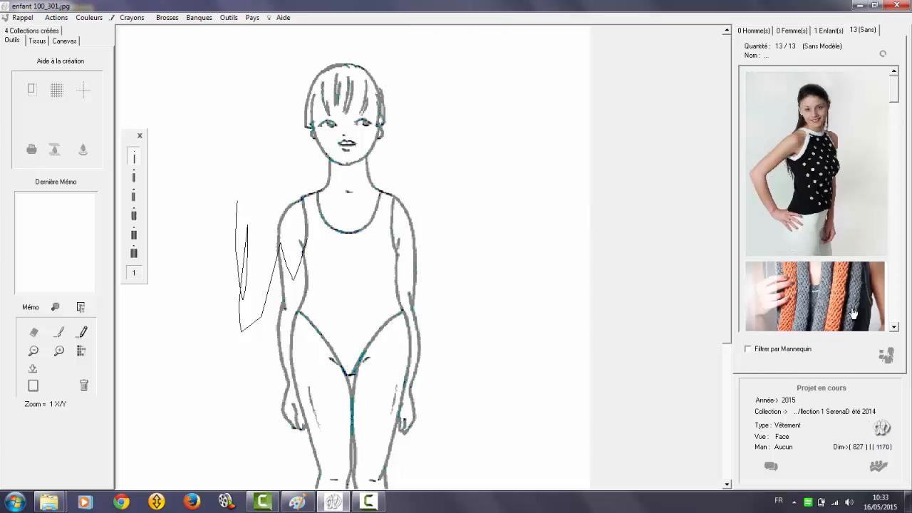
Start another new blank garment project in the same collection.
{"action": "left_click", "coordinate": [881, 427]}
{"action": "left_click", "coordinate": [575, 450]}
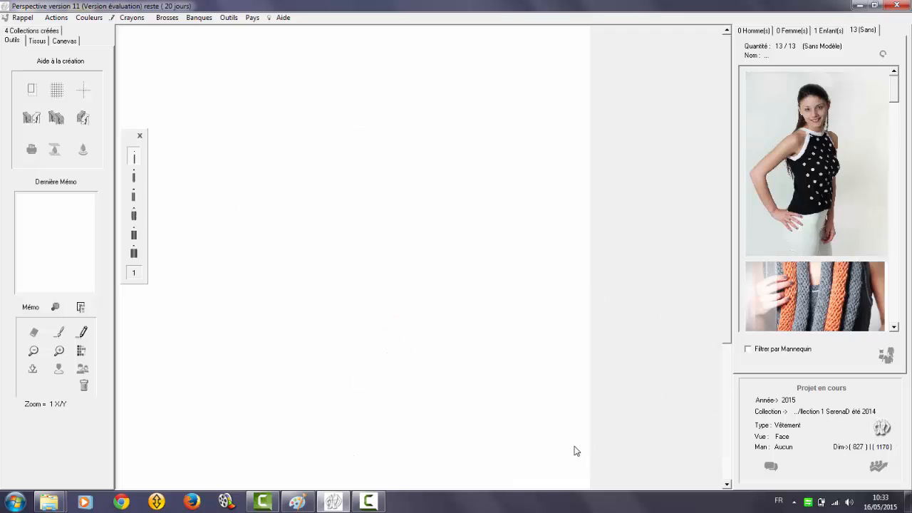
Open the fabric creation tool, recall tissu16.bmp from the fabric bank, and exit the tool.
{"action": "left_click", "coordinate": [227, 18]}
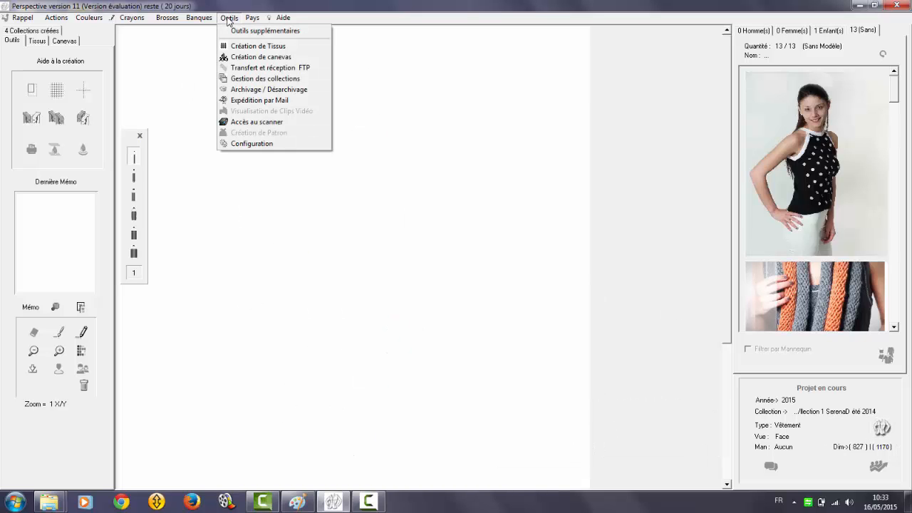
{"action": "left_click", "coordinate": [258, 47]}
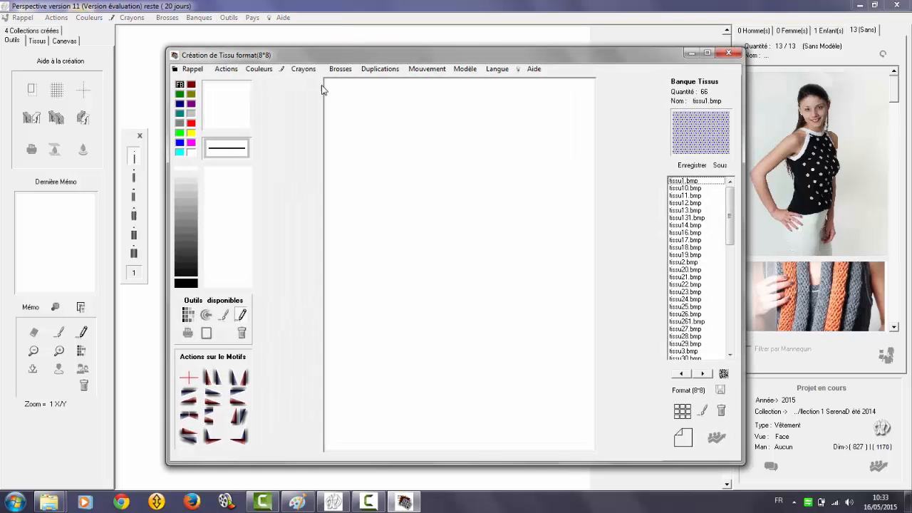
{"action": "left_click", "coordinate": [698, 375]}
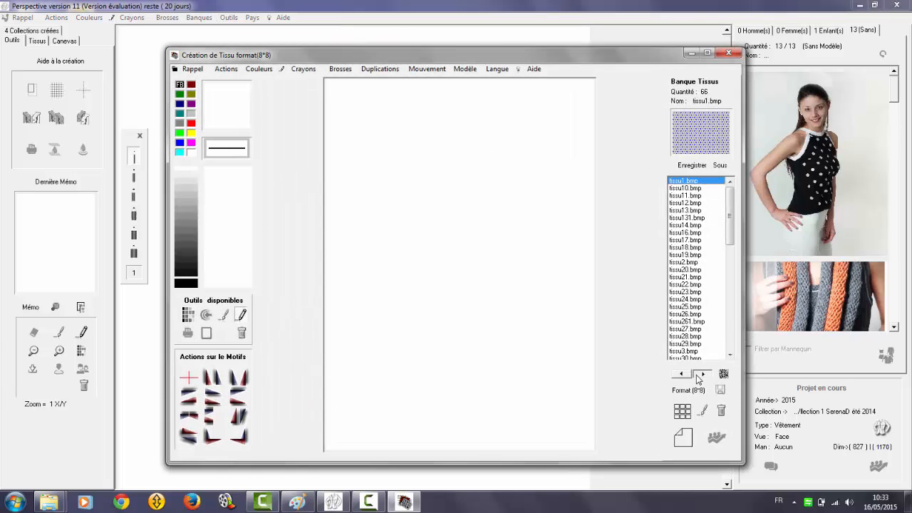
{"action": "left_click", "coordinate": [692, 139]}
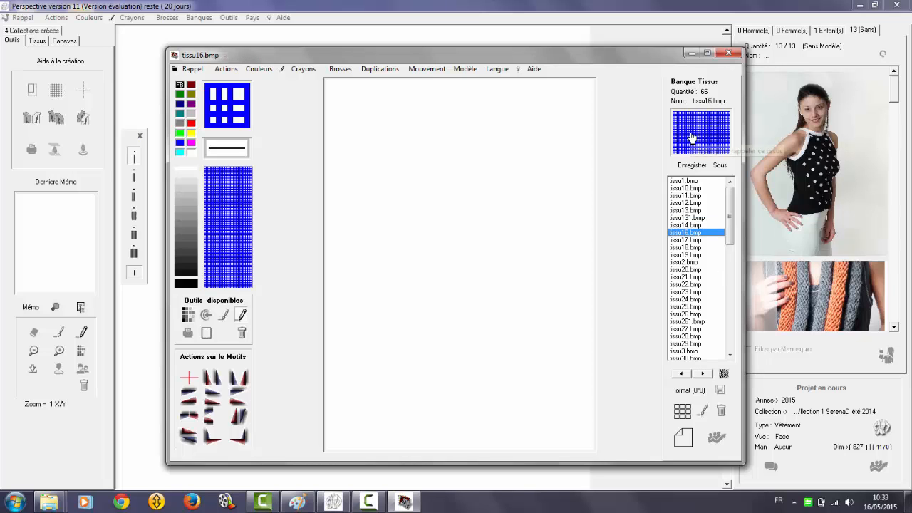
{"action": "left_click", "coordinate": [717, 437]}
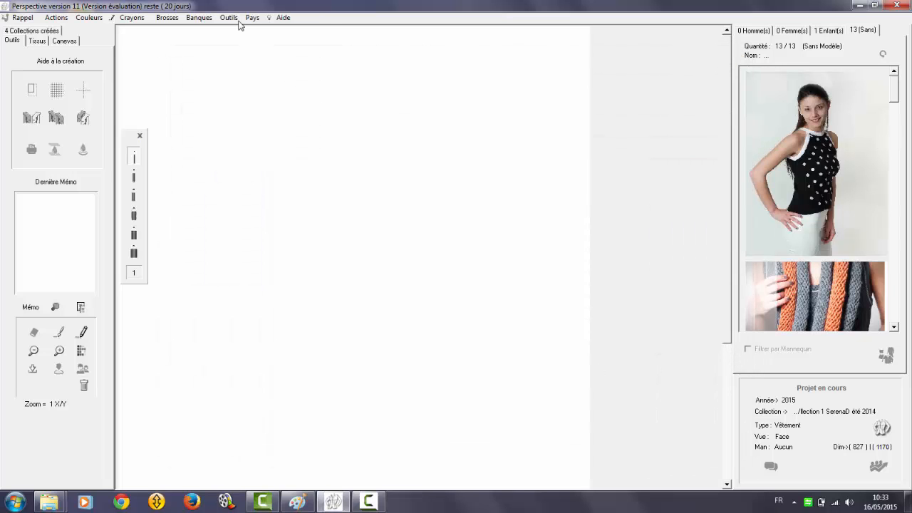
Open the canvas creation tool to view its workspace and exit it.
{"action": "left_click", "coordinate": [229, 18]}
{"action": "left_click", "coordinate": [256, 57]}
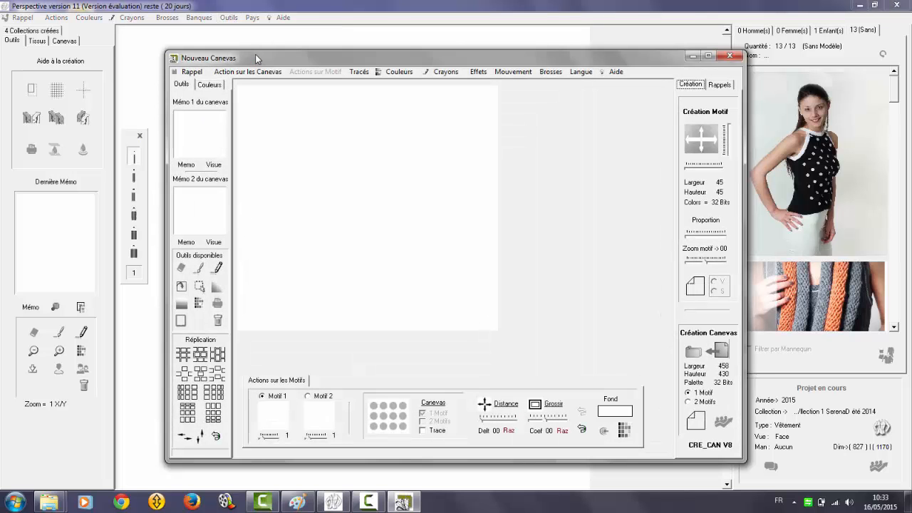
{"action": "left_click", "coordinate": [723, 423]}
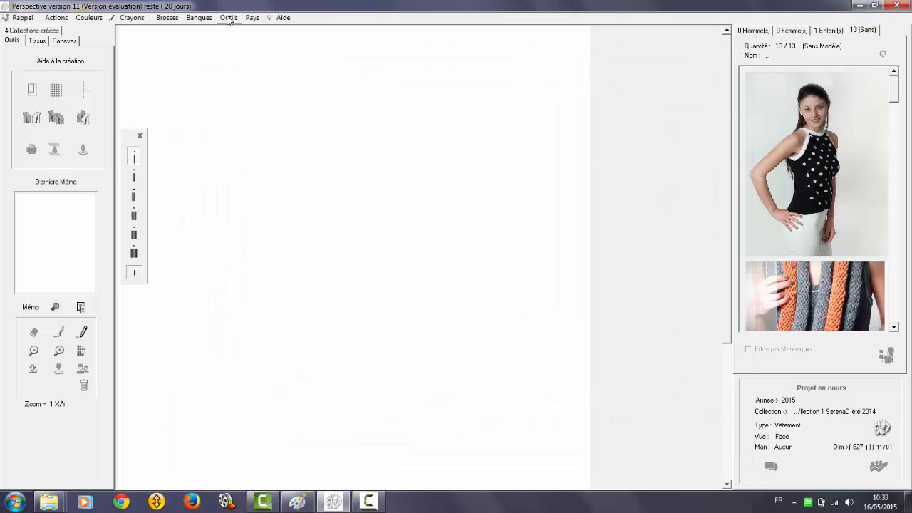
Open the collection manager and view the photos of nouvelle collection and Collection 1 SerenaD été 2014.
{"action": "left_click", "coordinate": [228, 17]}
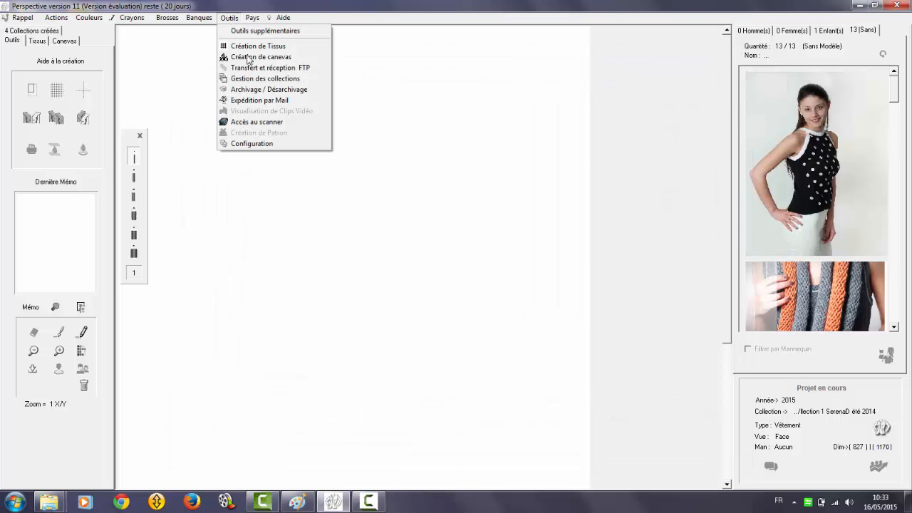
{"action": "left_click", "coordinate": [258, 79]}
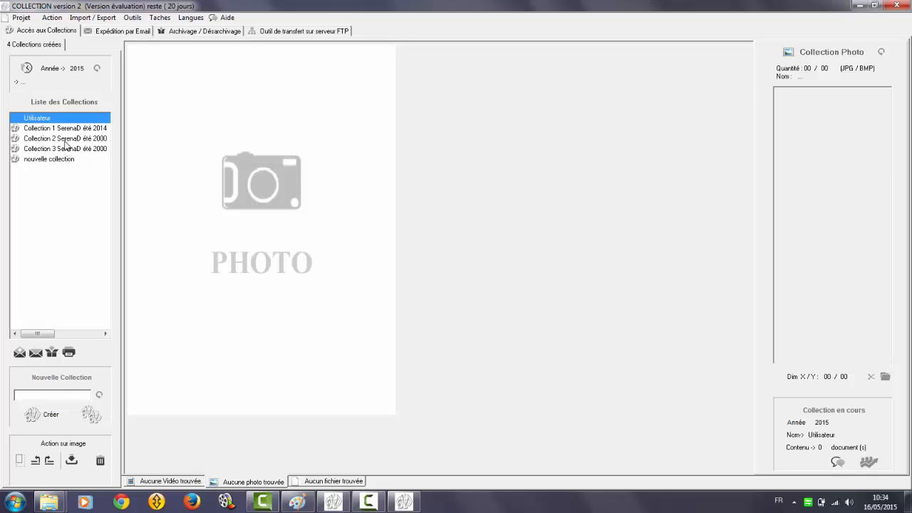
{"action": "left_click", "coordinate": [60, 162]}
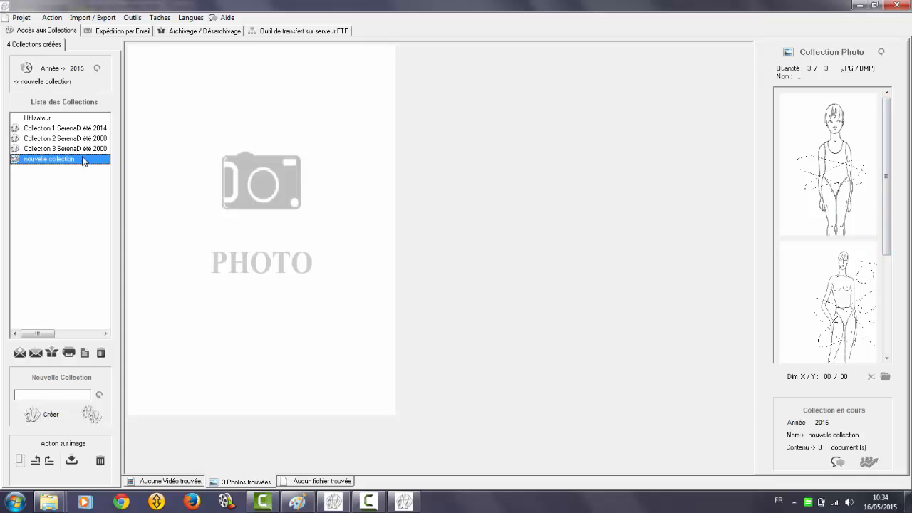
{"action": "left_click", "coordinate": [59, 129]}
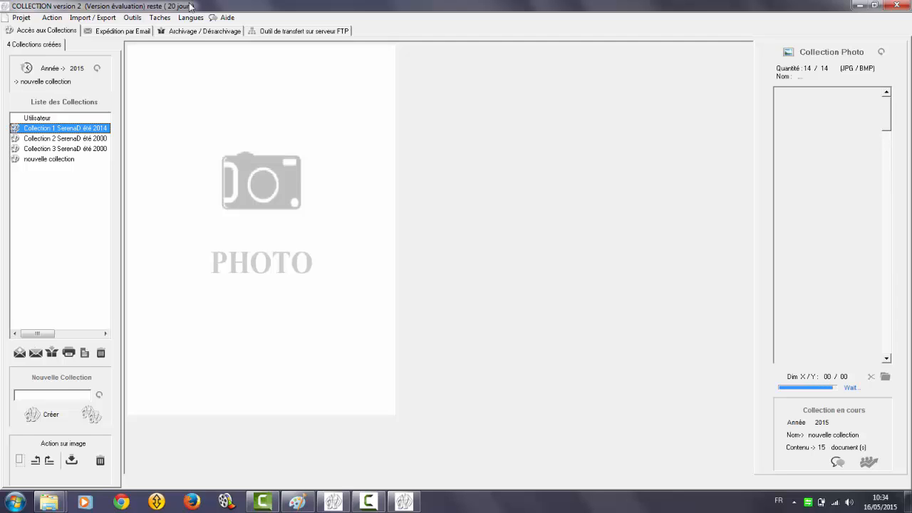
Examine the collection manager's email sending, archiving and FTP transfer tools, including the list of FTP servers.
{"action": "left_click", "coordinate": [108, 33]}
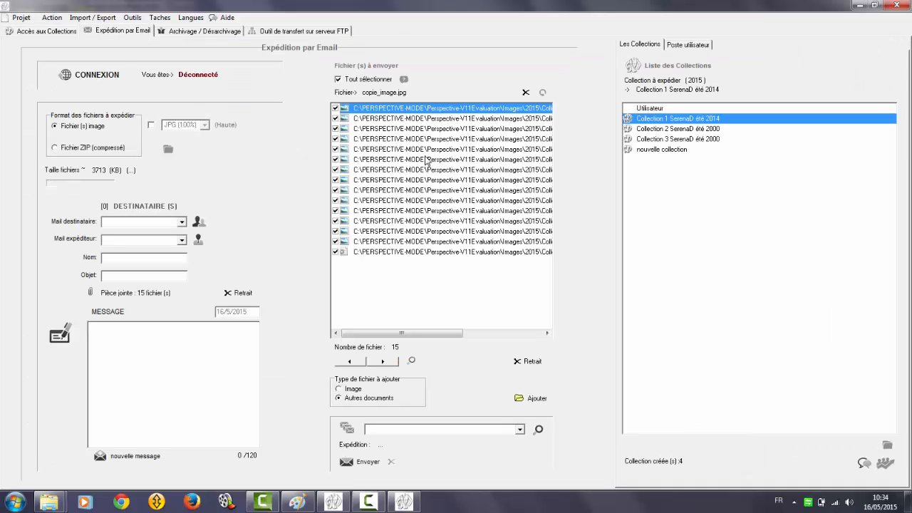
{"action": "left_click", "coordinate": [173, 33]}
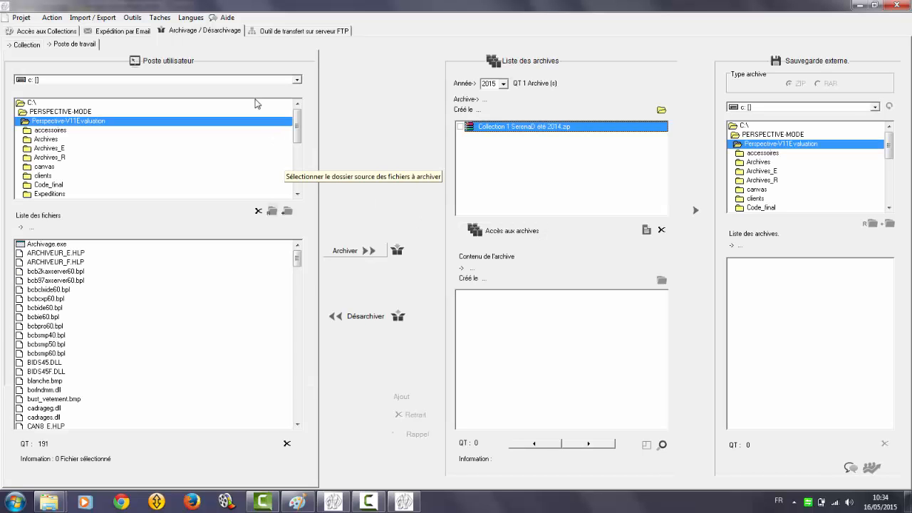
{"action": "left_click", "coordinate": [266, 32]}
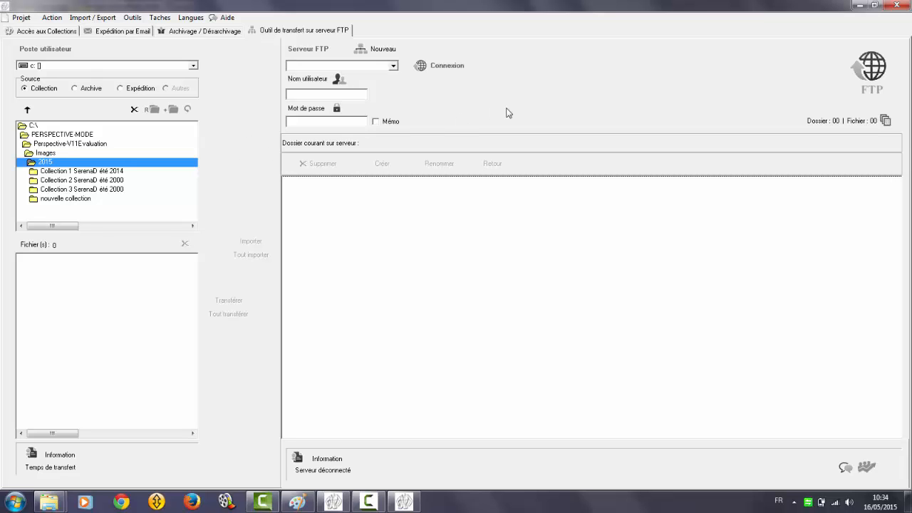
{"action": "left_click", "coordinate": [395, 66]}
{"action": "left_click", "coordinate": [394, 65]}
Exit the collection manager to return to Perspective and close the pencil thickness palette.
{"action": "left_click", "coordinate": [867, 467]}
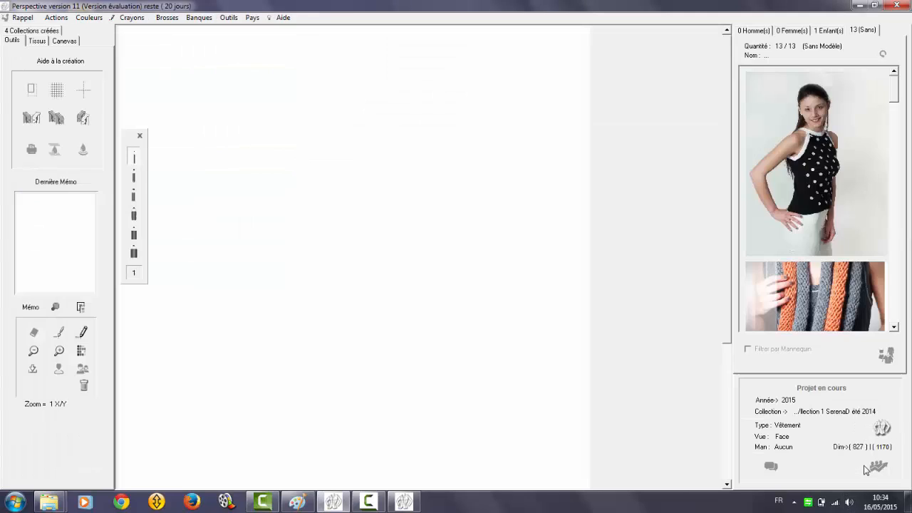
{"action": "left_click", "coordinate": [140, 135]}
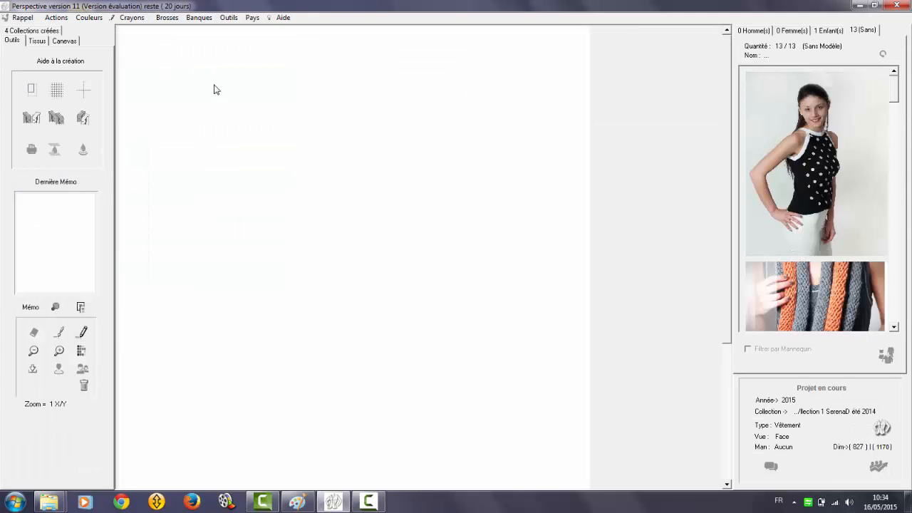